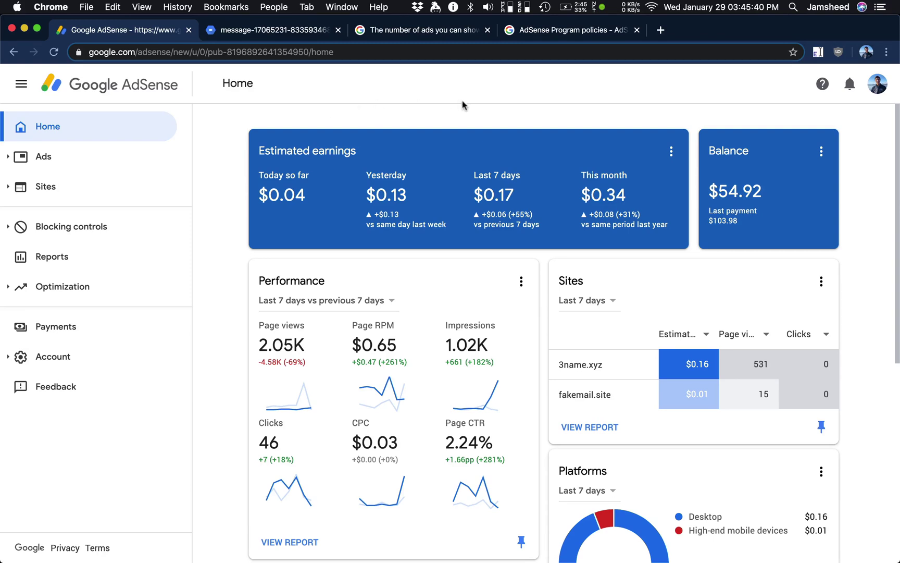
{"action": "left_click", "coordinate": [306, 33]}
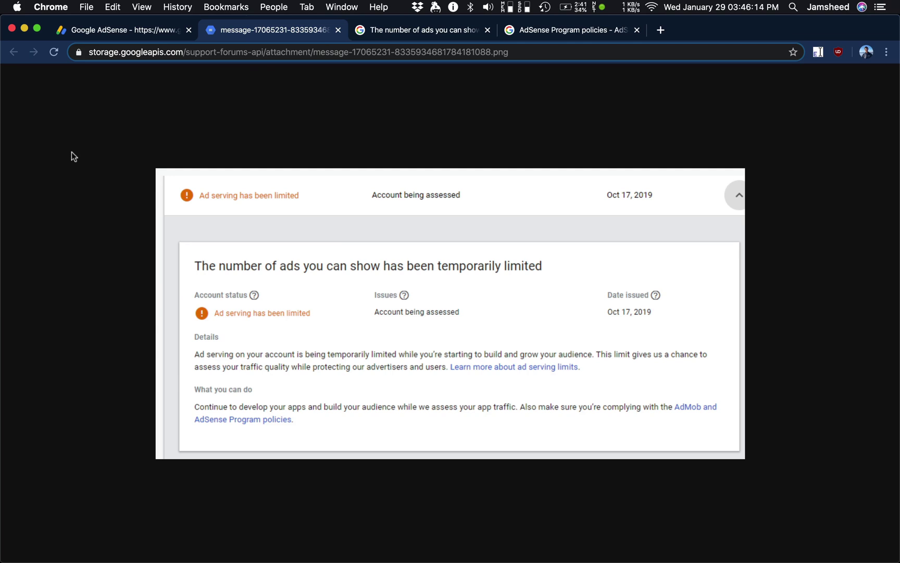
Open the 'The number of ads you can show' thread and read through its replies on invalid traffic limits.
{"action": "left_click", "coordinate": [392, 30]}
{"action": "scroll", "coordinate": [707, 268], "scroll_direction": "up", "scroll_amount": 15}
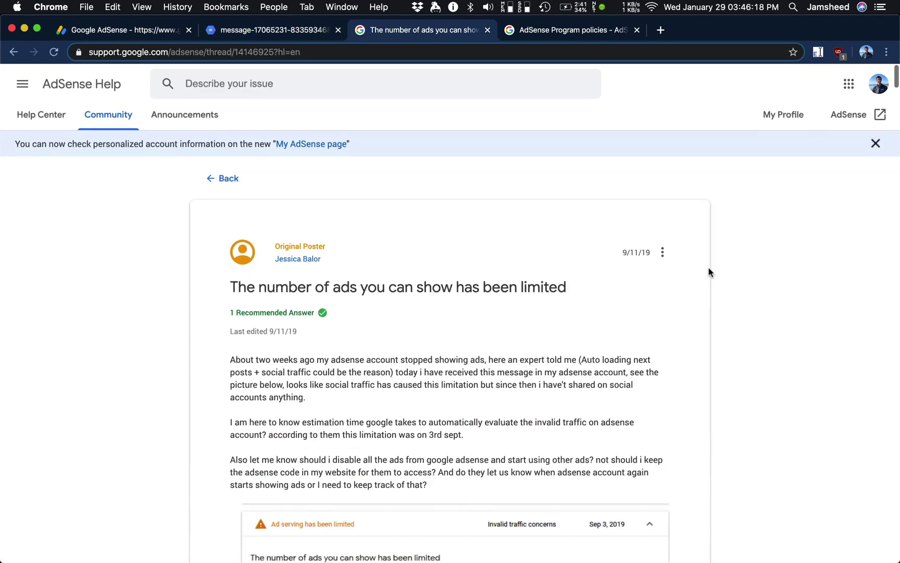
{"action": "scroll", "coordinate": [708, 267], "scroll_direction": "down", "scroll_amount": 7}
{"action": "scroll", "coordinate": [708, 267], "scroll_direction": "down", "scroll_amount": 20}
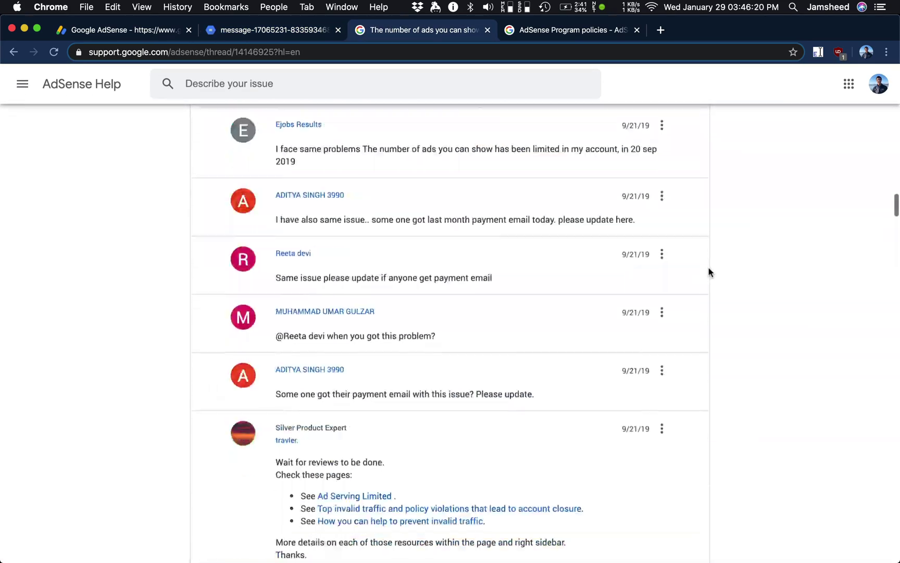
{"action": "scroll", "coordinate": [708, 271], "scroll_direction": "down", "scroll_amount": 20}
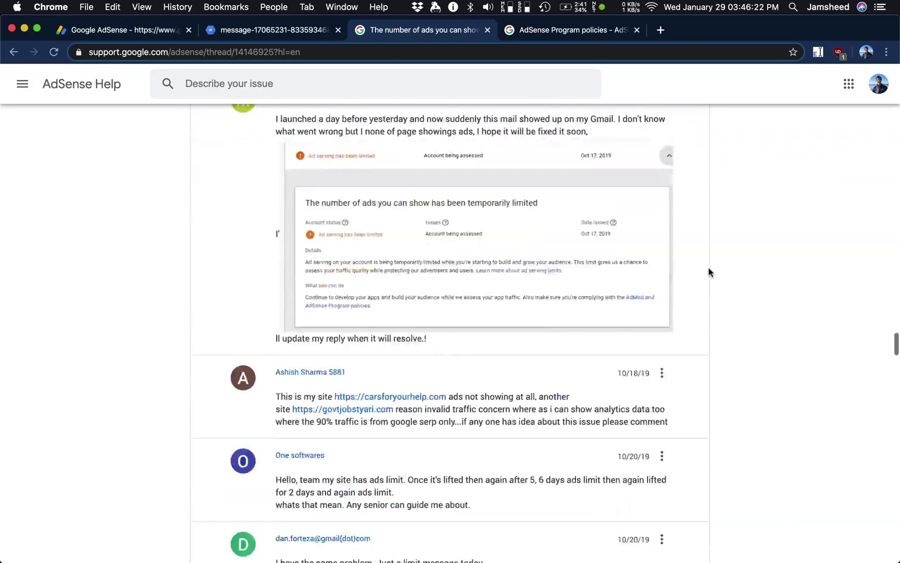
{"action": "scroll", "coordinate": [708, 271], "scroll_direction": "down", "scroll_amount": 3}
{"action": "scroll", "coordinate": [708, 271], "scroll_direction": "up", "scroll_amount": 20}
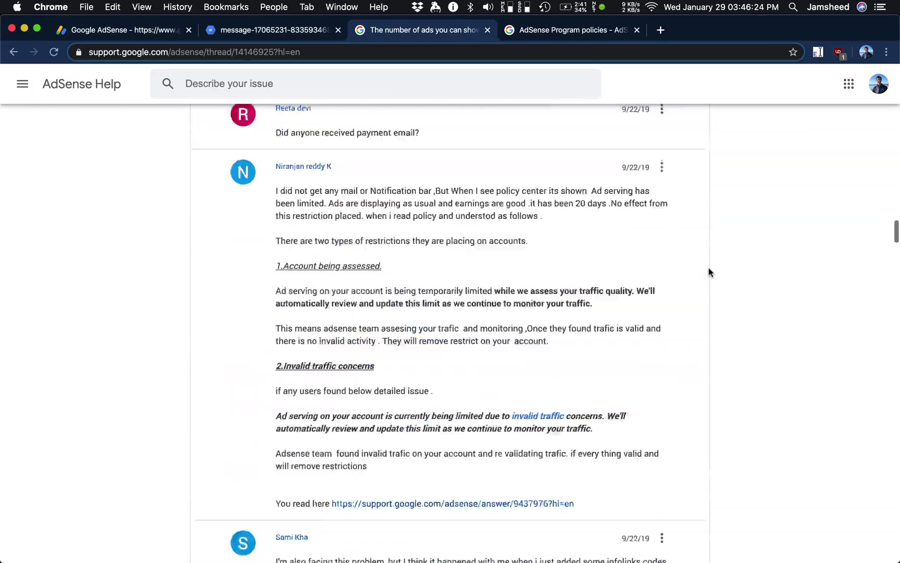
{"action": "scroll", "coordinate": [707, 269], "scroll_direction": "up", "scroll_amount": 15}
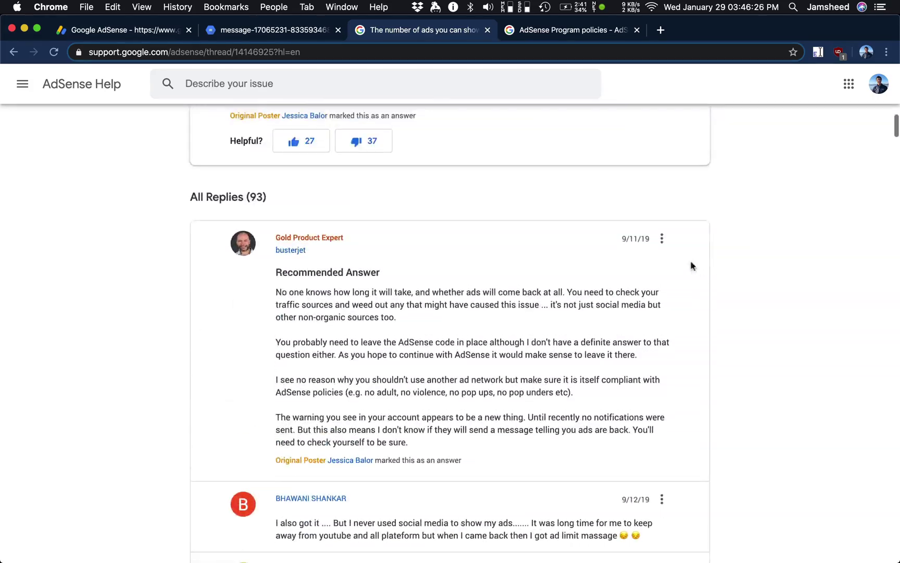
{"action": "scroll", "coordinate": [619, 237], "scroll_direction": "up", "scroll_amount": 12}
{"action": "scroll", "coordinate": [619, 237], "scroll_direction": "down", "scroll_amount": 7}
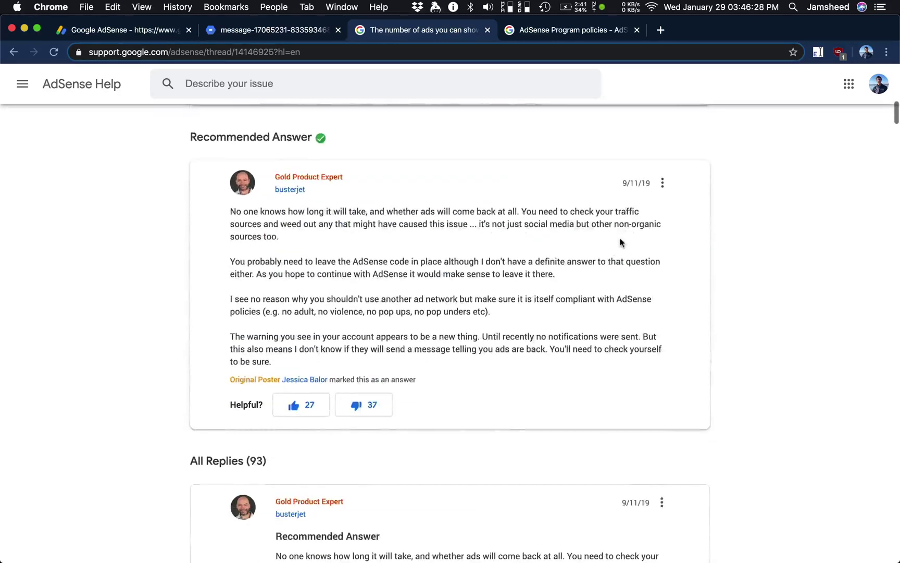
{"action": "scroll", "coordinate": [621, 188], "scroll_direction": "up", "scroll_amount": 10}
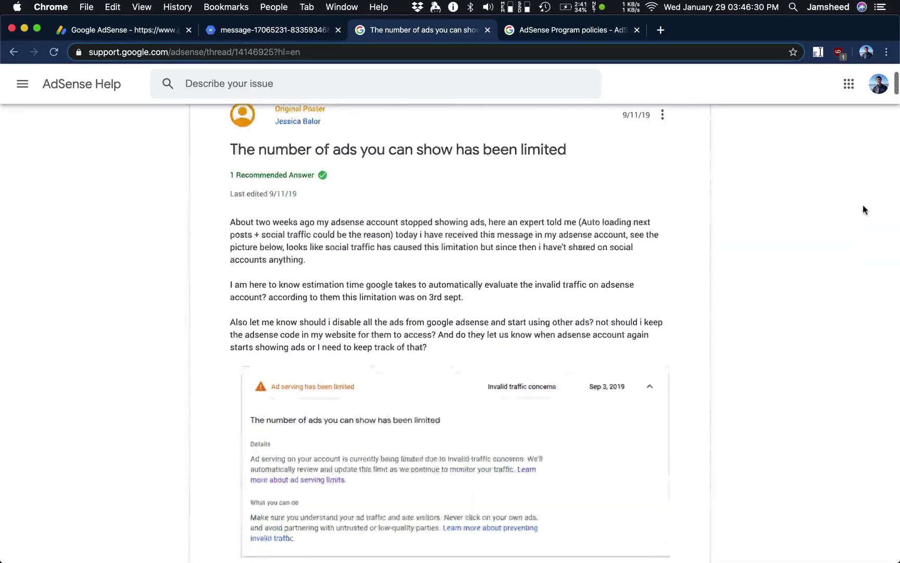
{"action": "scroll", "coordinate": [747, 245], "scroll_direction": "down", "scroll_amount": 12}
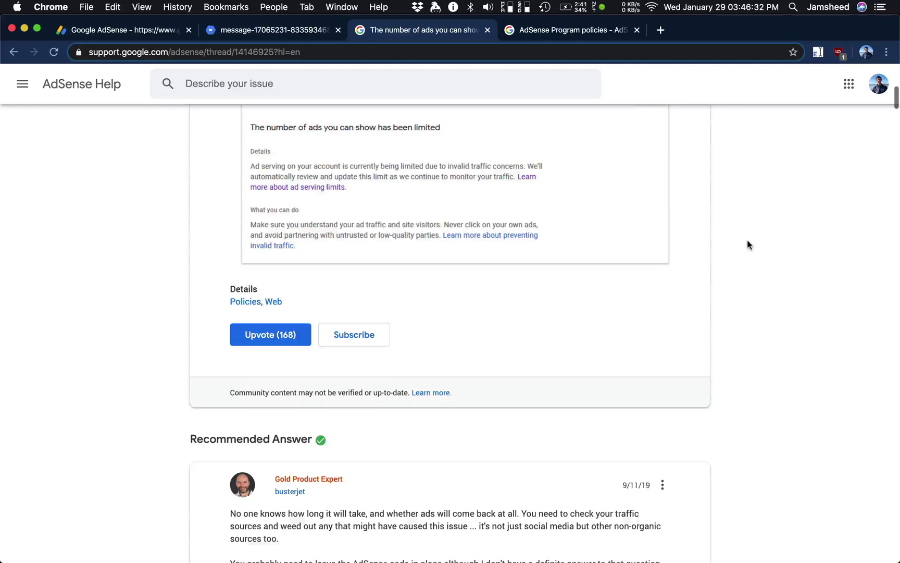
{"action": "scroll", "coordinate": [748, 244], "scroll_direction": "down", "scroll_amount": 1}
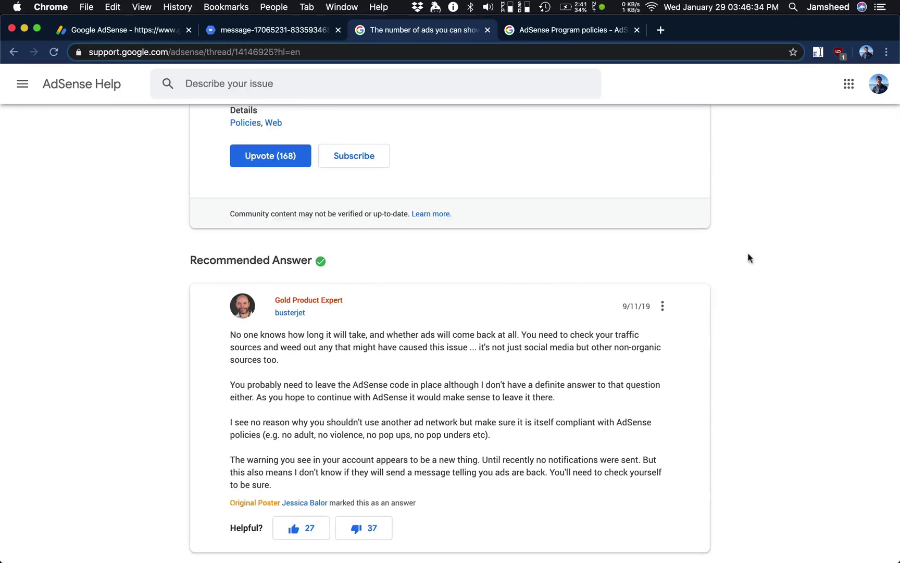
{"action": "scroll", "coordinate": [747, 253], "scroll_direction": "up", "scroll_amount": 10}
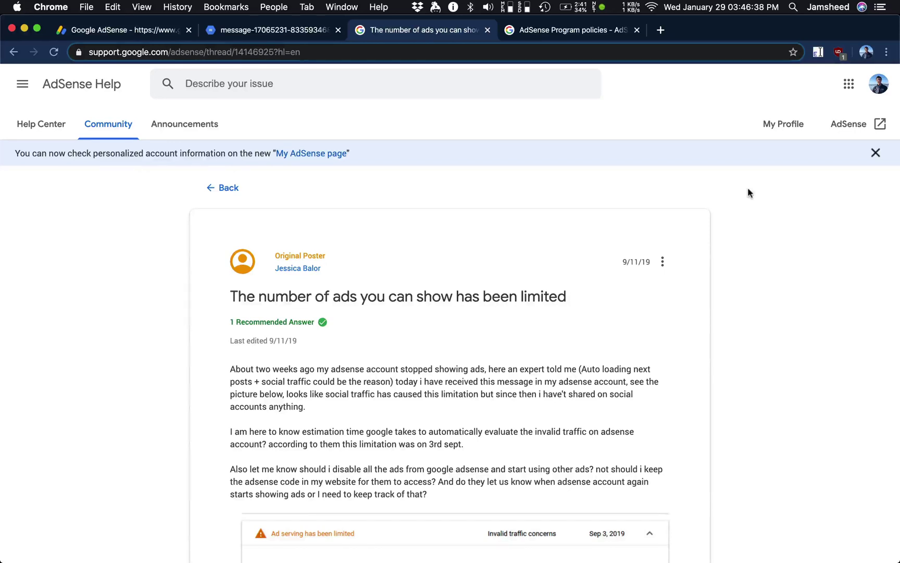
{"action": "scroll", "coordinate": [760, 291], "scroll_direction": "down", "scroll_amount": 5}
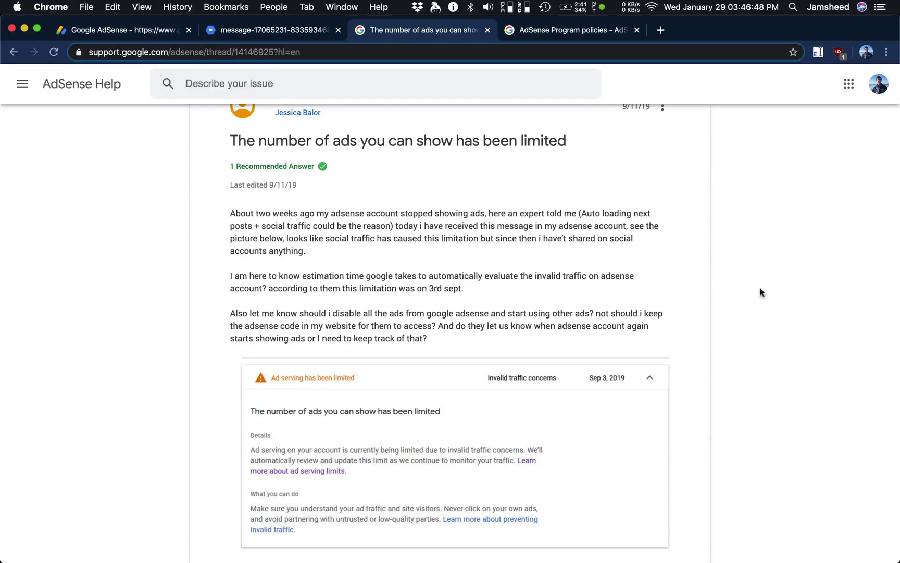
{"action": "scroll", "coordinate": [760, 291], "scroll_direction": "down", "scroll_amount": 15}
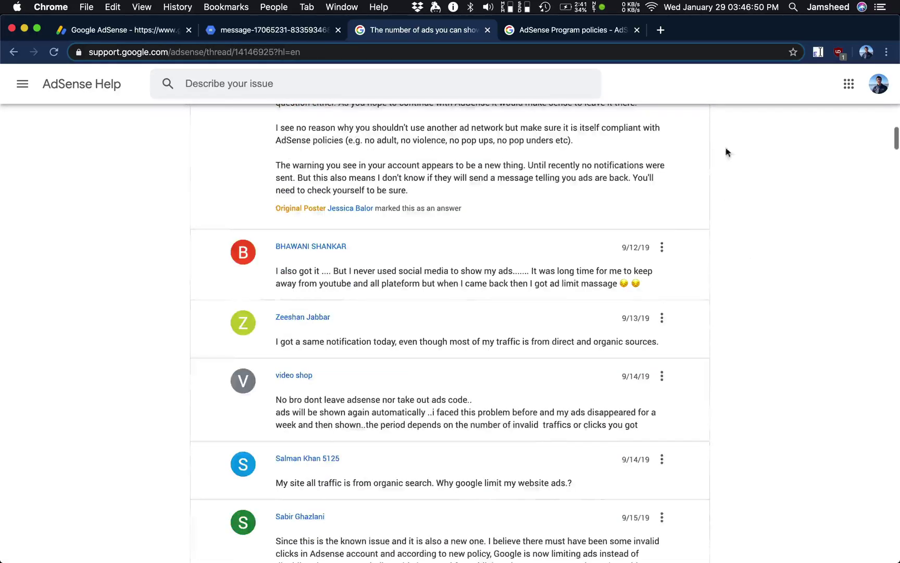
{"action": "left_click", "coordinate": [588, 33]}
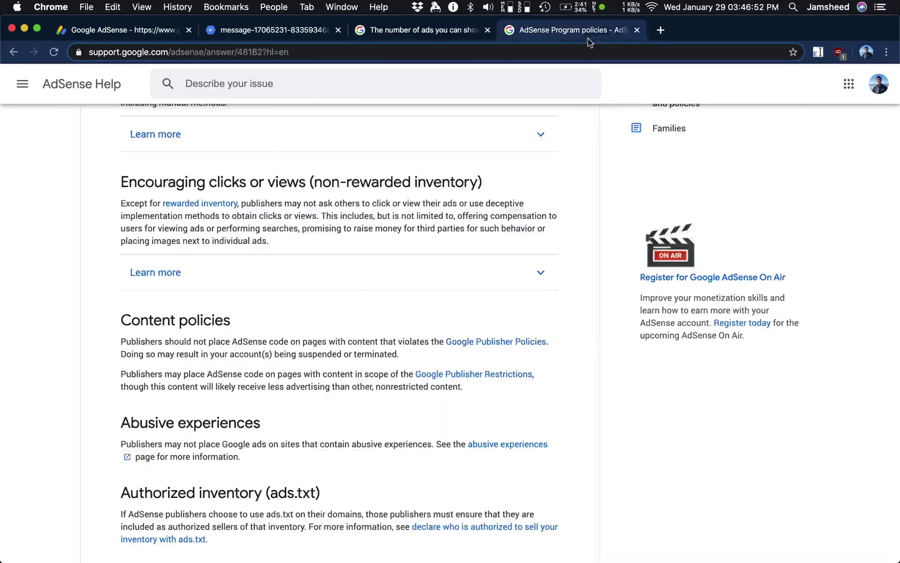
{"action": "scroll", "coordinate": [549, 224], "scroll_direction": "down", "scroll_amount": 1}
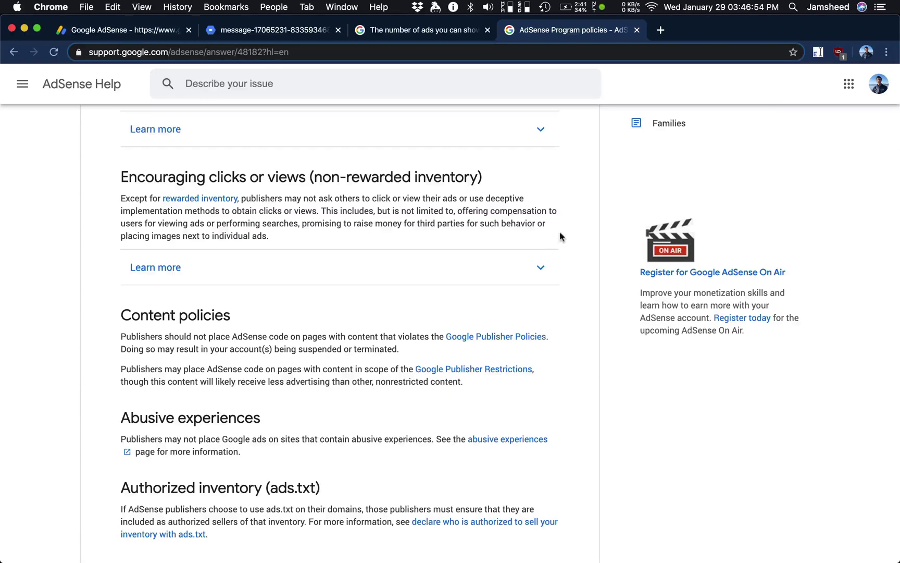
{"action": "scroll", "coordinate": [558, 237], "scroll_direction": "up", "scroll_amount": 2}
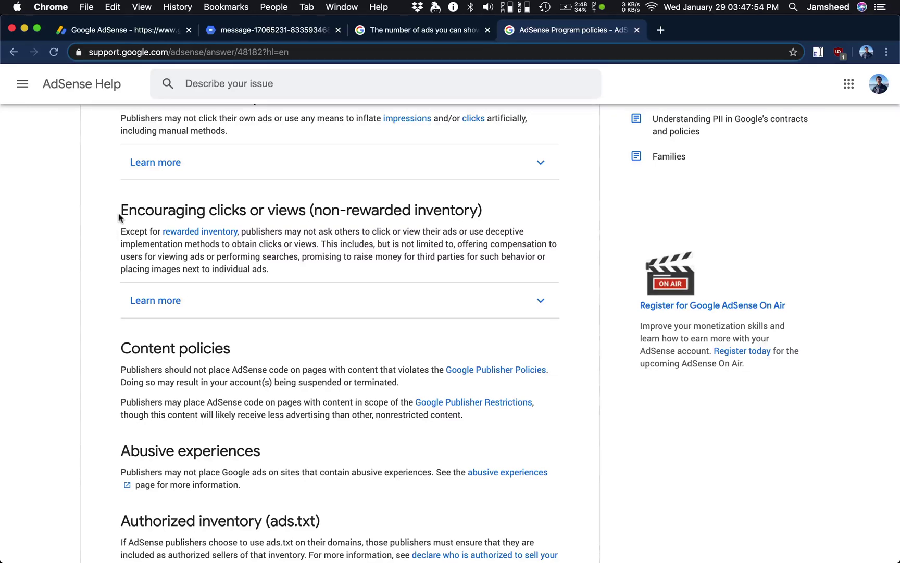
{"action": "key", "text": "super+Tab"}
List the example-ads folder in the terminal and open it in Neovim.
{"action": "left_click", "coordinate": [535, 281]}
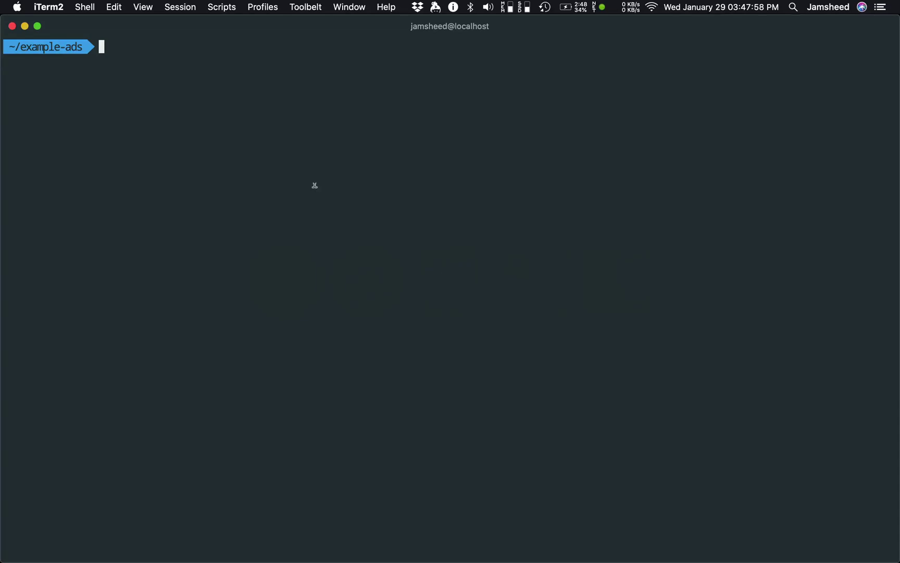
{"action": "type", "text": "ls"}
{"action": "key", "text": "Return"}
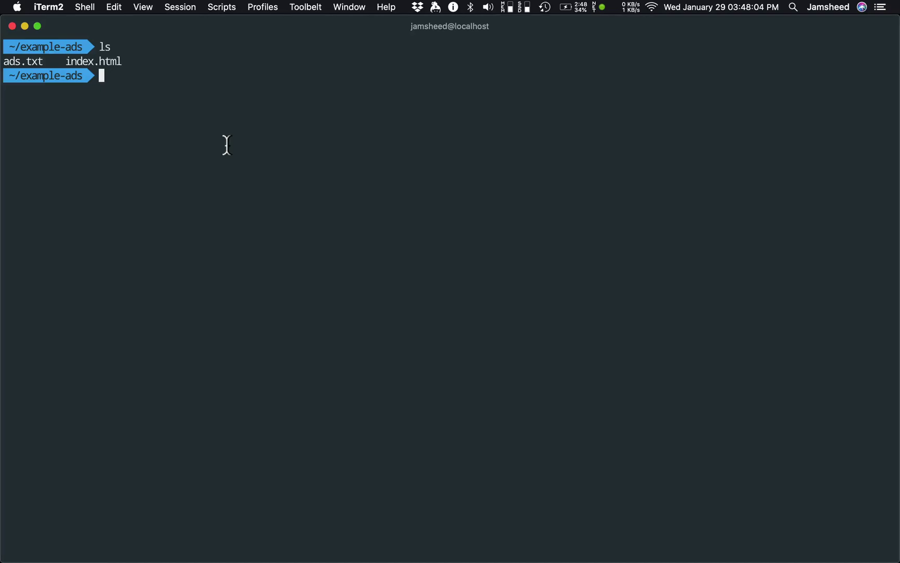
{"action": "type", "text": "nvim ."}
{"action": "key", "text": "Return"}
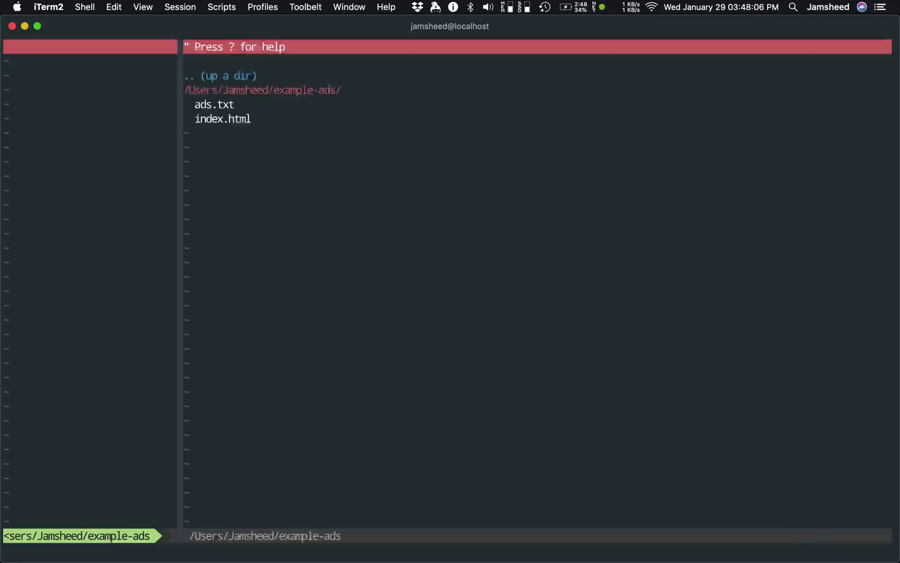
Delete the 11-line AdSense script block from index.html and save the file.
{"action": "double_click", "coordinate": [125, 119]}
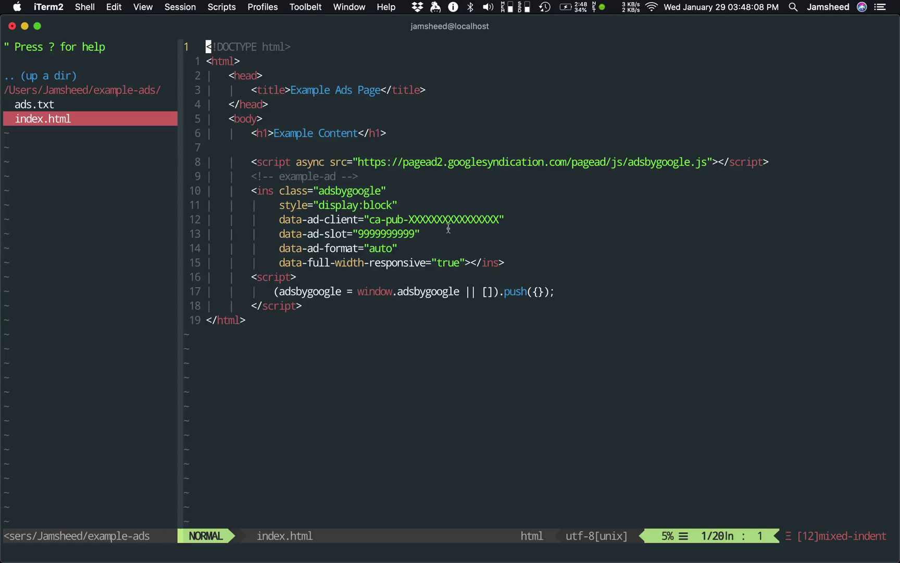
{"action": "key", "text": "j"}
{"action": "key", "text": "j"}
{"action": "key", "text": "j"}
{"action": "key", "text": "j"}
{"action": "key", "text": "j"}
{"action": "key", "text": "j"}
{"action": "key", "text": "j"}
{"action": "key", "text": "j"}
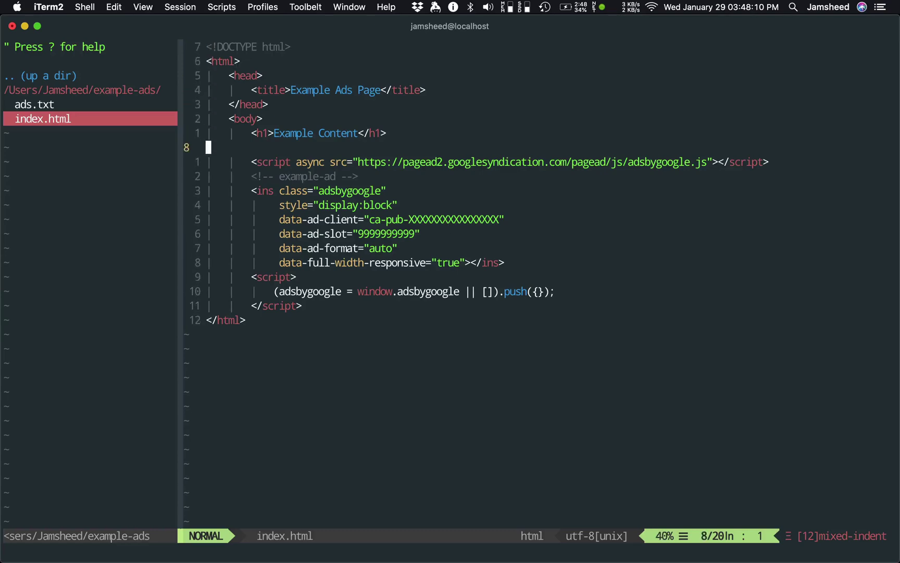
{"action": "key", "text": "shift+v"}
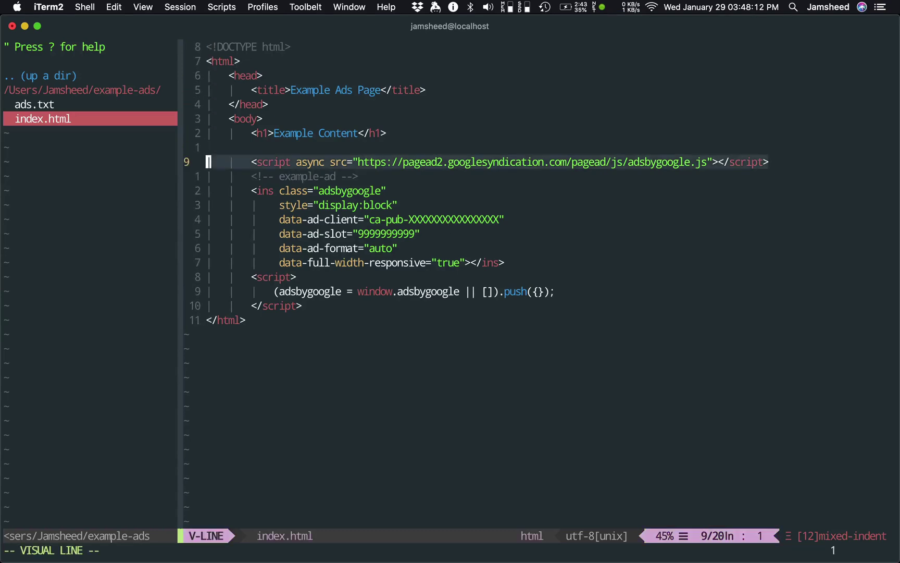
{"action": "key", "text": "j"}
{"action": "key", "text": "j"}
{"action": "key", "text": "j"}
{"action": "key", "text": "j"}
{"action": "key", "text": "j"}
{"action": "key", "text": "j"}
{"action": "key", "text": "j"}
{"action": "key", "text": "j"}
{"action": "key", "text": "j"}
{"action": "key", "text": "j"}
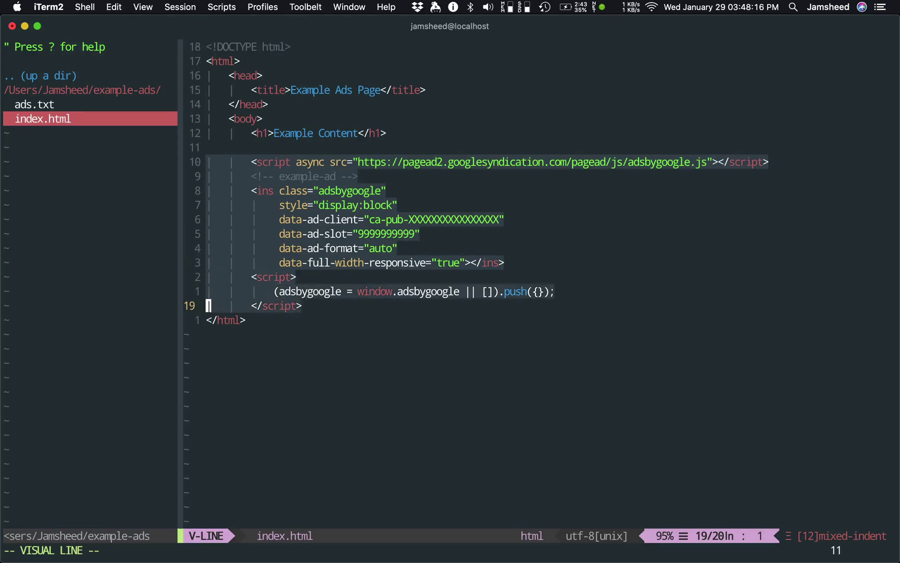
{"action": "type", "text": "d"}
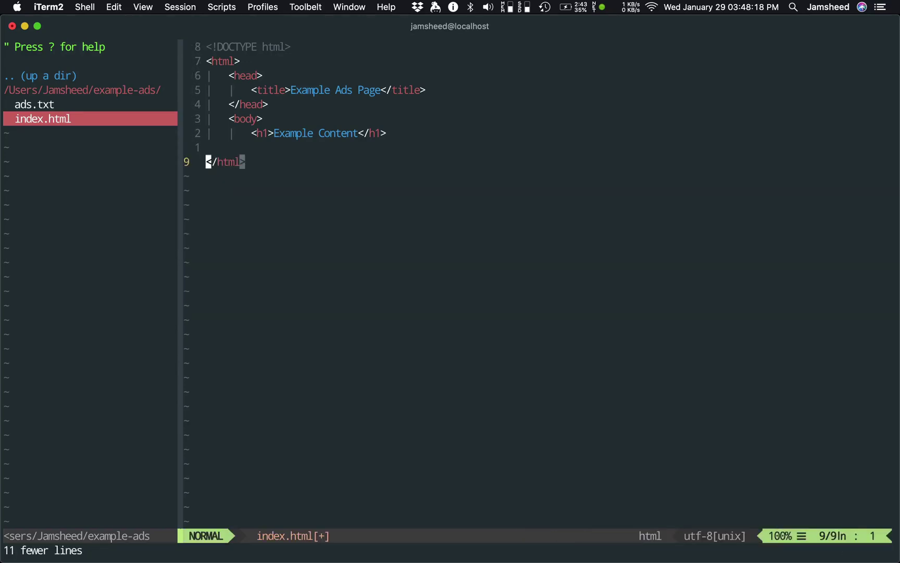
{"action": "type", "text": ":w"}
{"action": "key", "text": "Return"}
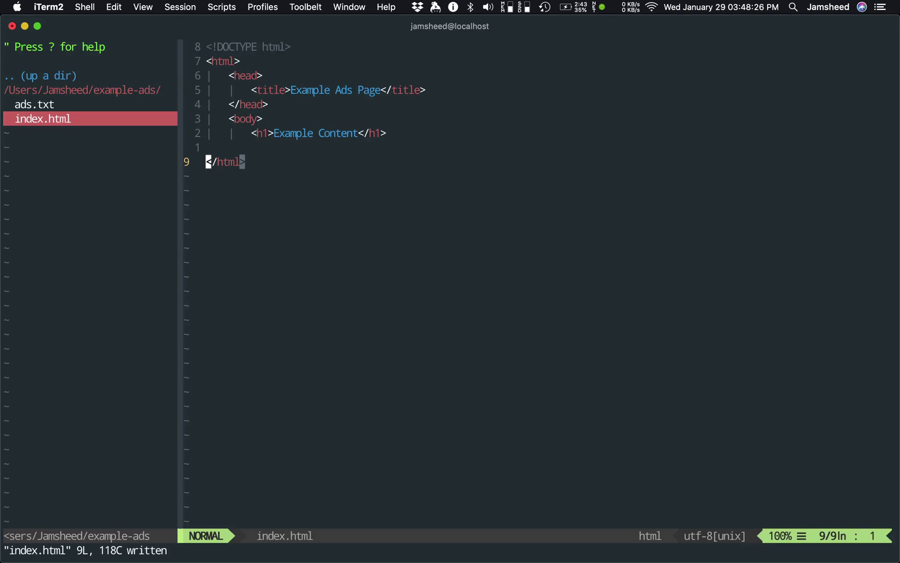
{"action": "key", "text": "k"}
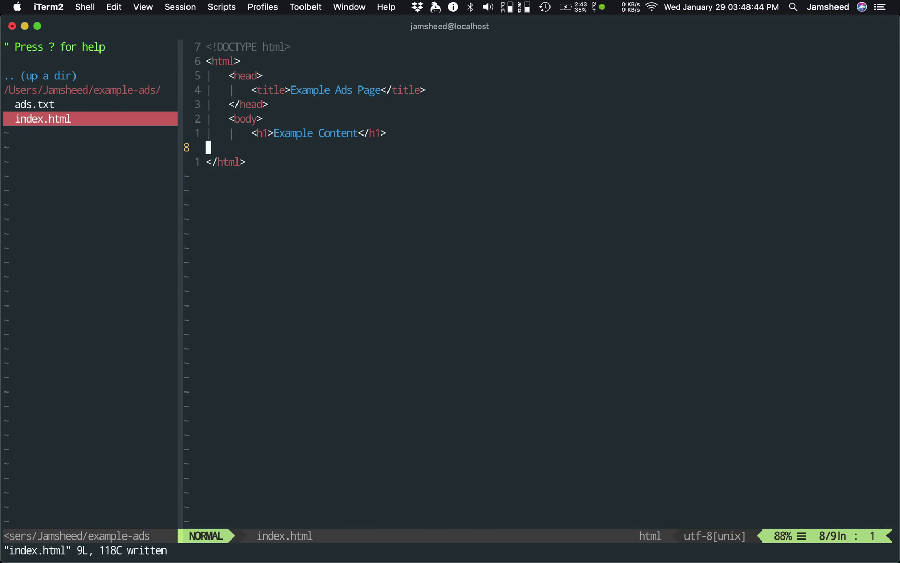
Open ads.txt from the file tree, delete its single line, and save it empty.
{"action": "key", "text": "ctrl+w"}
{"action": "key", "text": "h"}
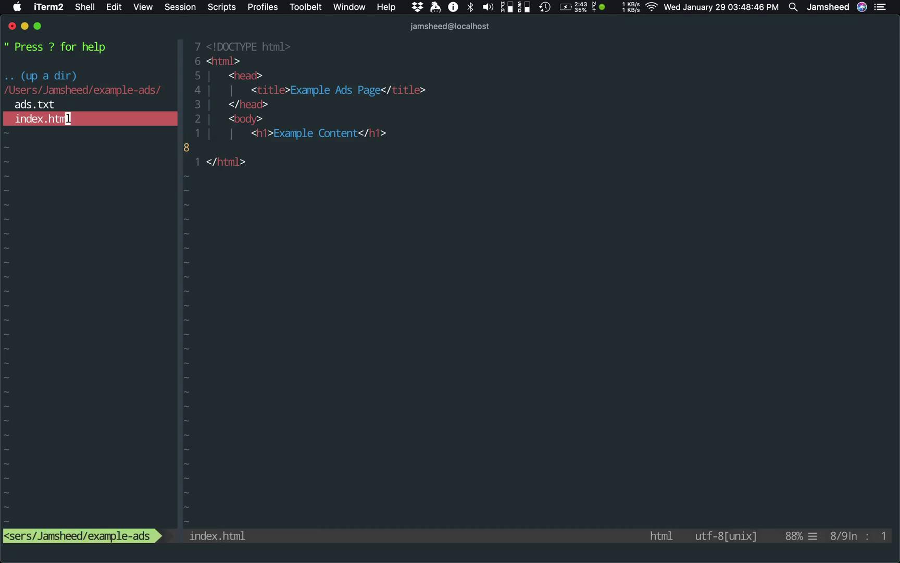
{"action": "key", "text": "k"}
{"action": "key", "text": "Return"}
{"action": "key", "text": "shift+v"}
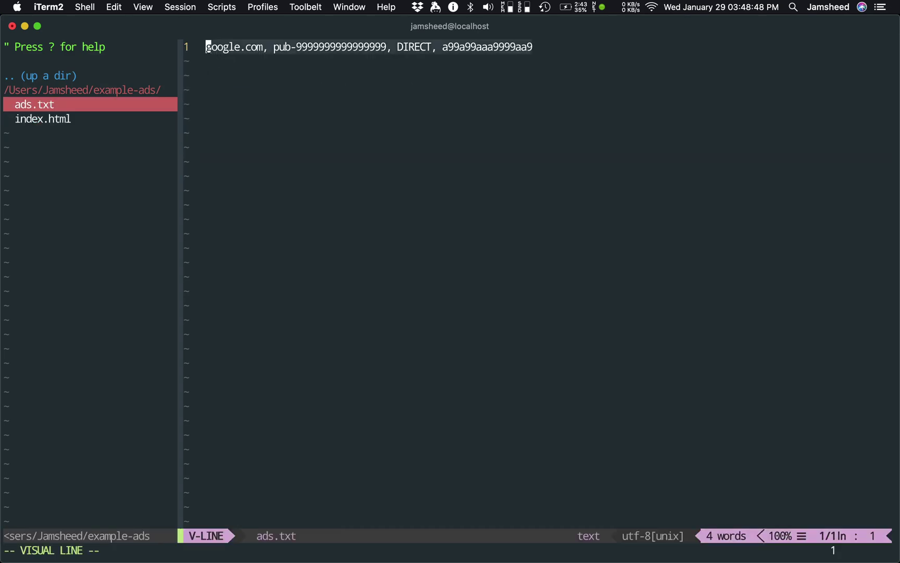
{"action": "type", "text": "d"}
{"action": "type", "text": ":w"}
{"action": "key", "text": "Return"}
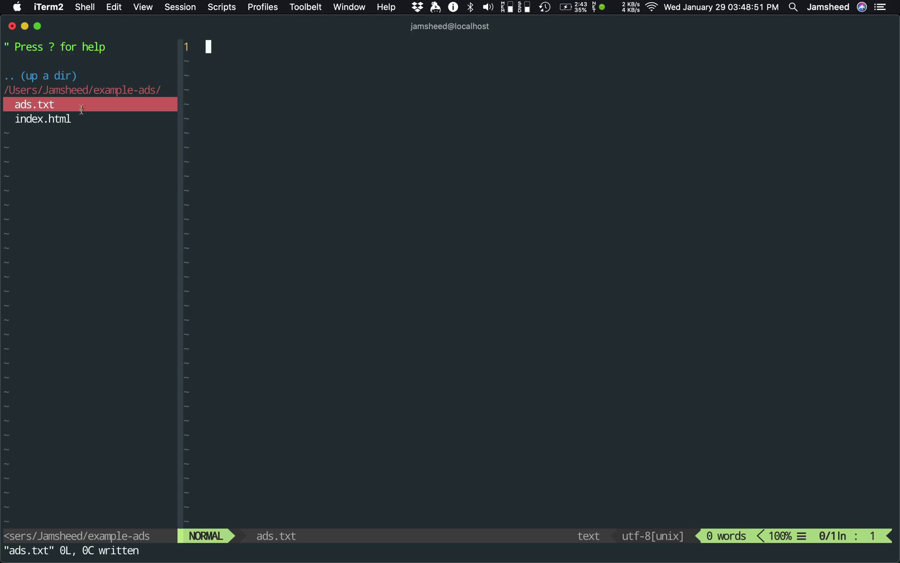
Quit Neovim, delete ads.txt with rm ads.txt, and return to Chrome.
{"action": "type", "text": ":q"}
{"action": "key", "text": "Return"}
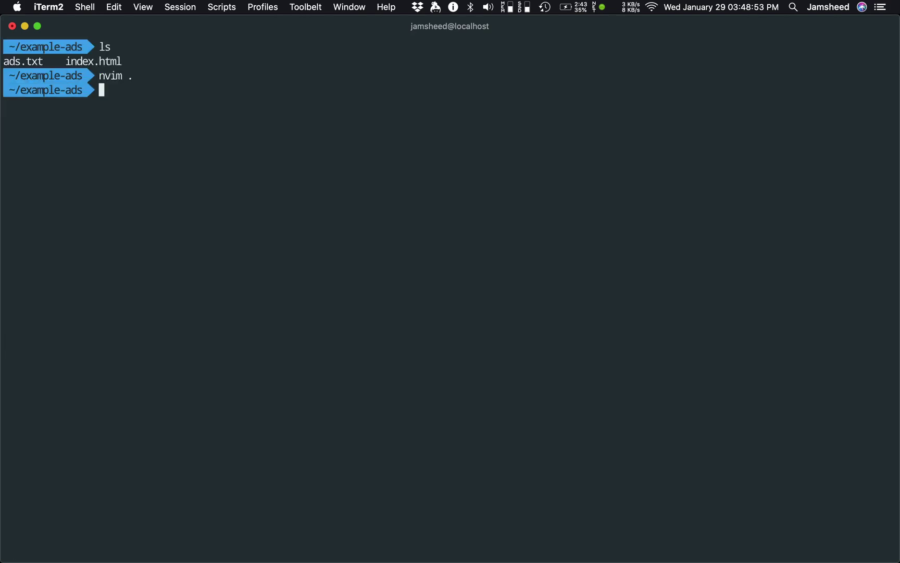
{"action": "type", "text": "rm ads.txt"}
{"action": "key", "text": "Return"}
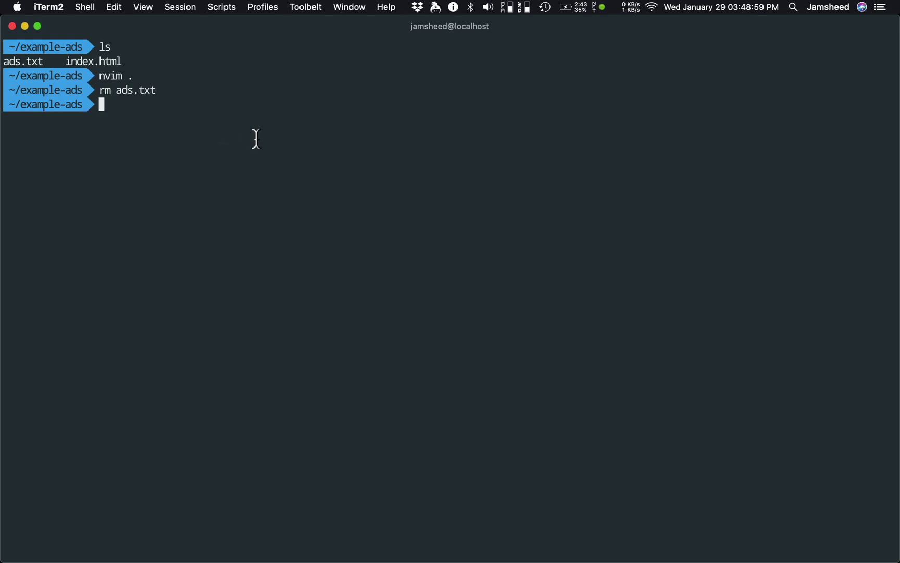
{"action": "key", "text": "super+Tab"}
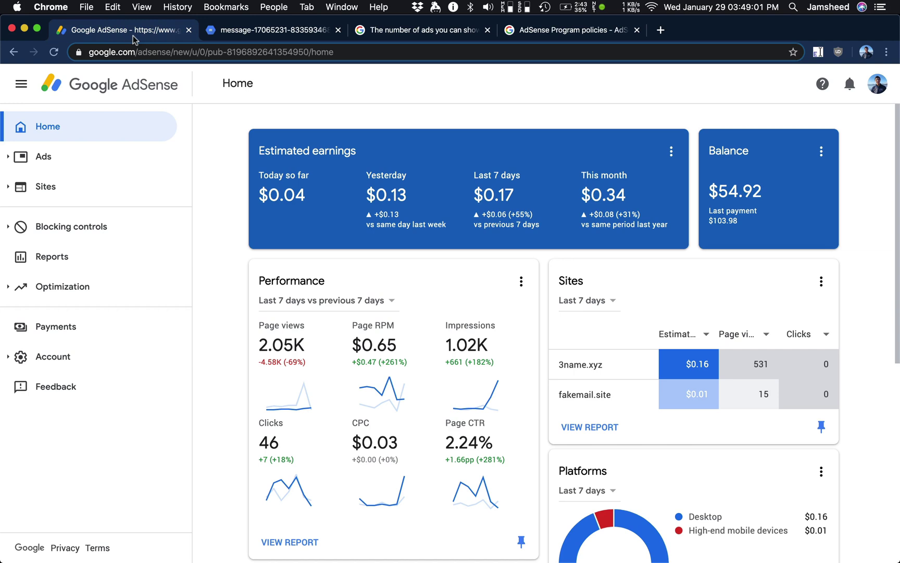
Open the fakemail.site Ads overview and list its seven Display ad units by ad unit.
{"action": "left_click", "coordinate": [135, 32]}
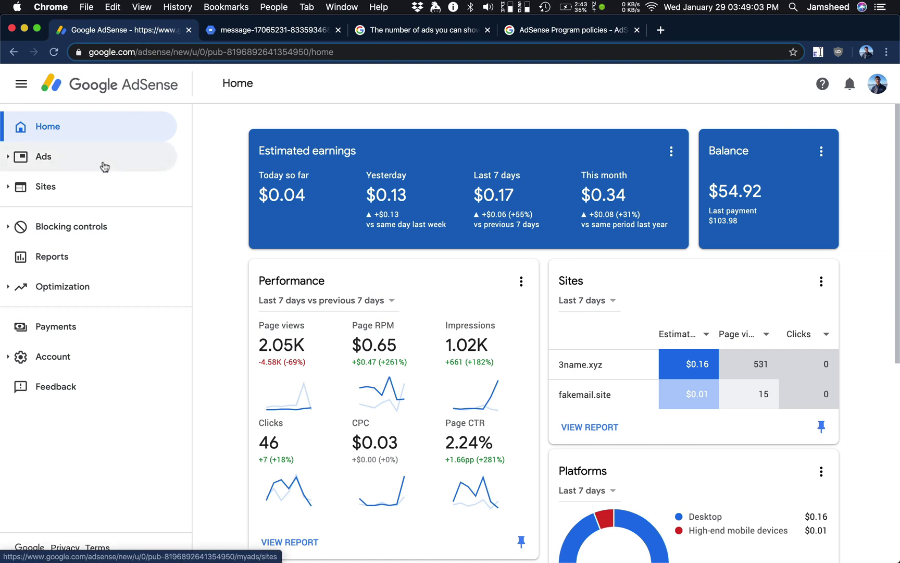
{"action": "left_click", "coordinate": [104, 166]}
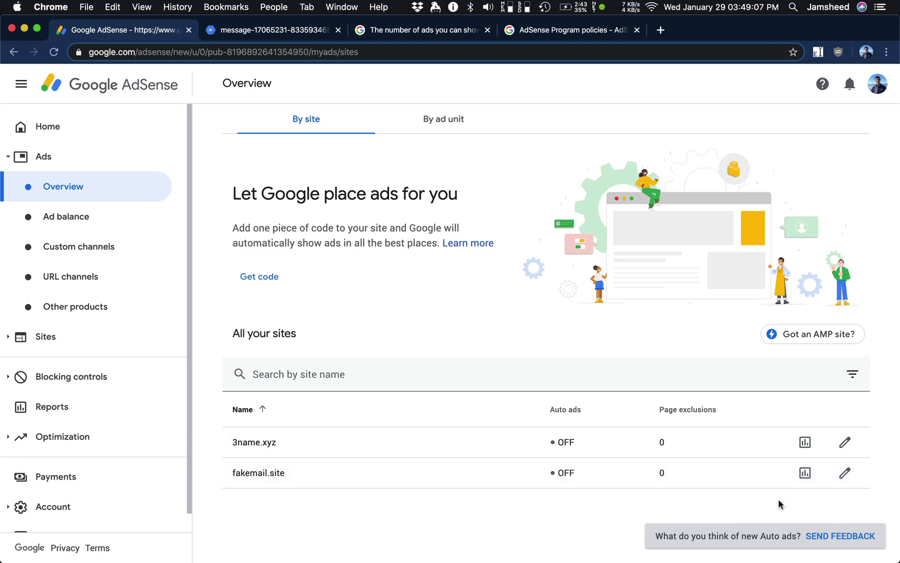
{"action": "left_click", "coordinate": [854, 474]}
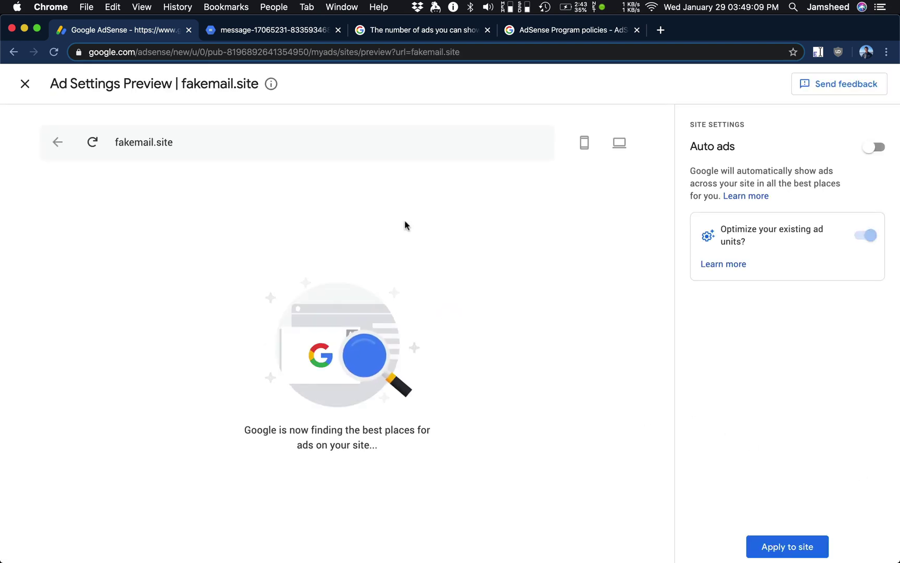
{"action": "scroll", "coordinate": [403, 226], "scroll_direction": "left", "scroll_amount": 5}
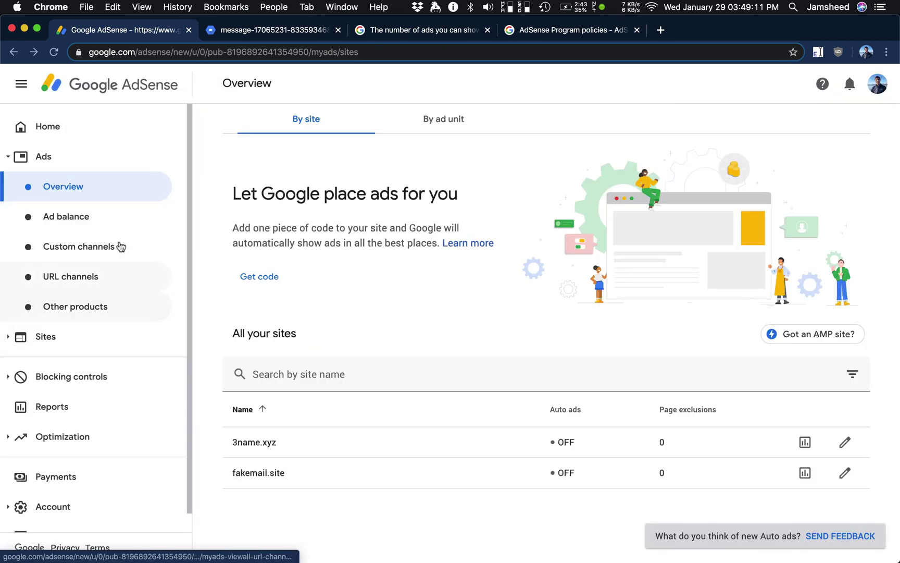
{"action": "left_click", "coordinate": [421, 117]}
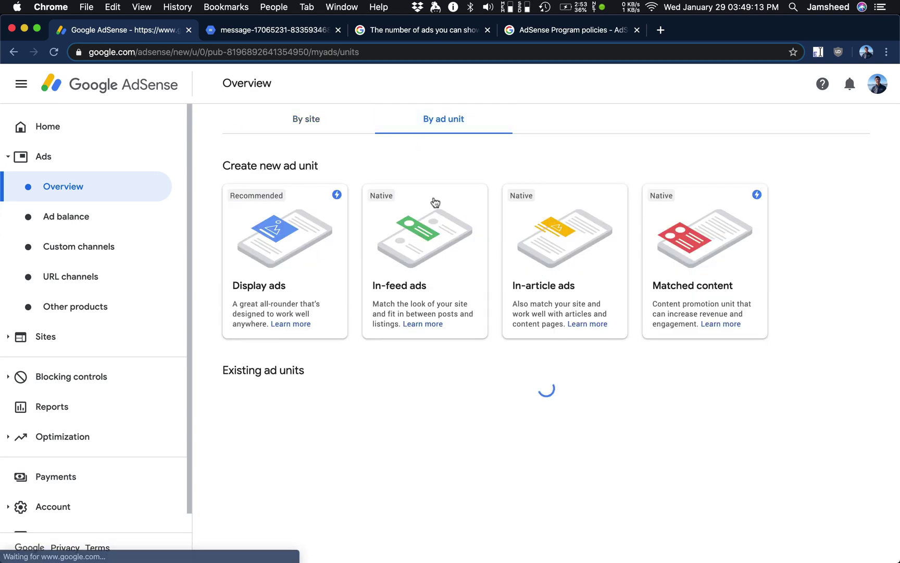
{"action": "scroll", "coordinate": [467, 369], "scroll_direction": "down", "scroll_amount": 1}
{"action": "scroll", "coordinate": [466, 370], "scroll_direction": "down", "scroll_amount": 3}
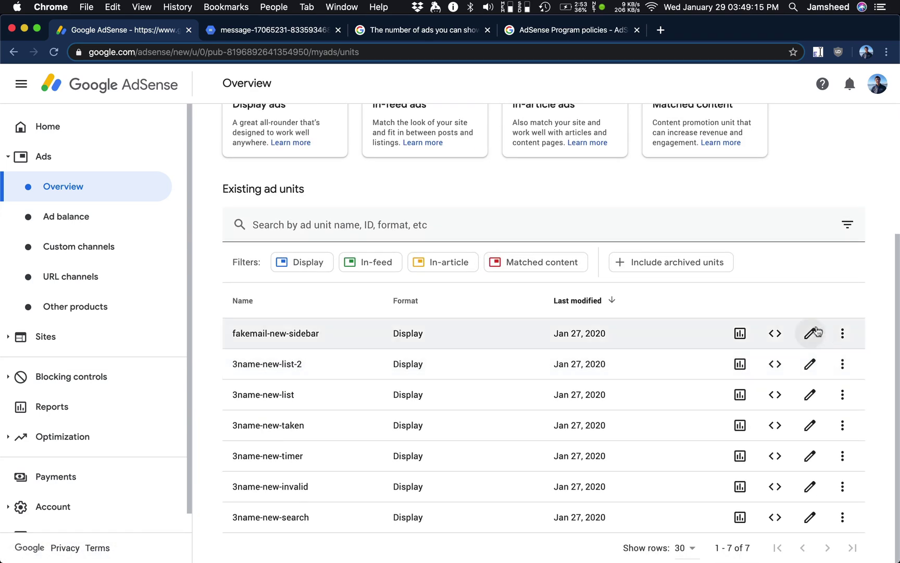
{"action": "left_click", "coordinate": [843, 334]}
{"action": "left_click", "coordinate": [837, 268]}
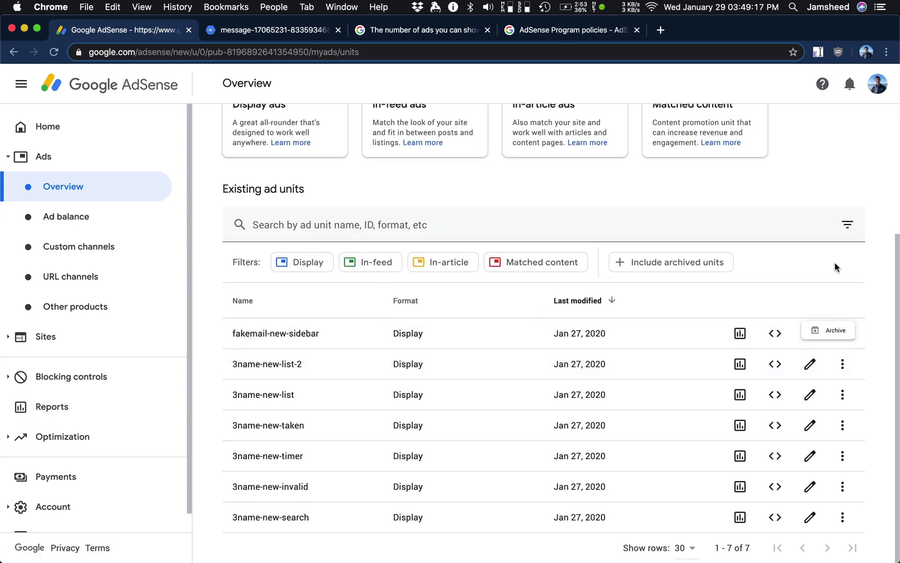
{"action": "scroll", "coordinate": [563, 260], "scroll_direction": "up", "scroll_amount": 3}
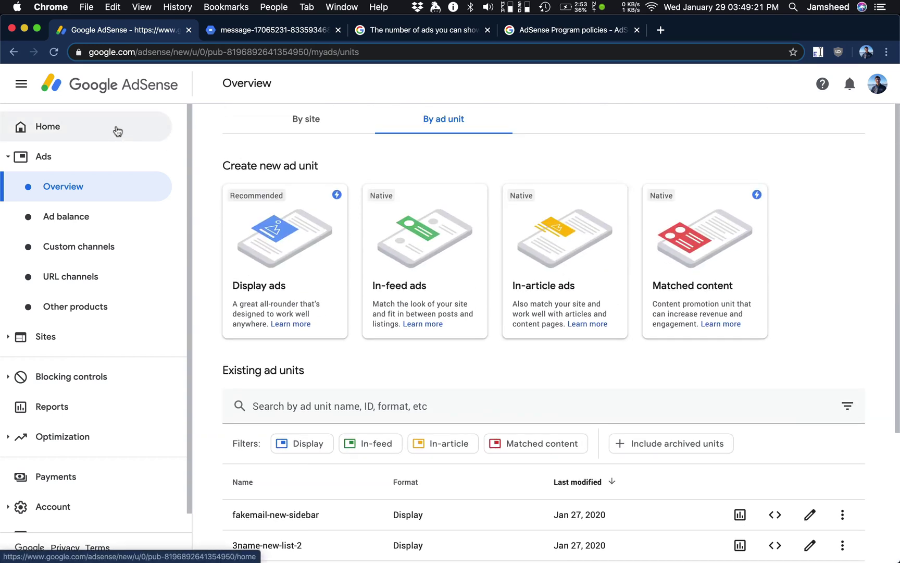
Return to the AdSense Home dashboard showing $0.04 earnings today and a $54.92 balance.
{"action": "left_click", "coordinate": [117, 130]}
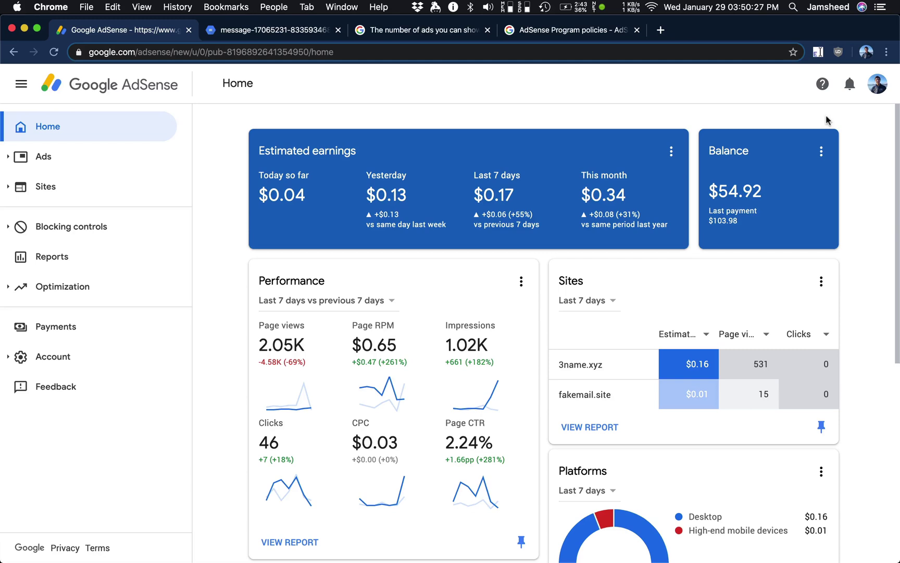
{"action": "left_click", "coordinate": [294, 35]}
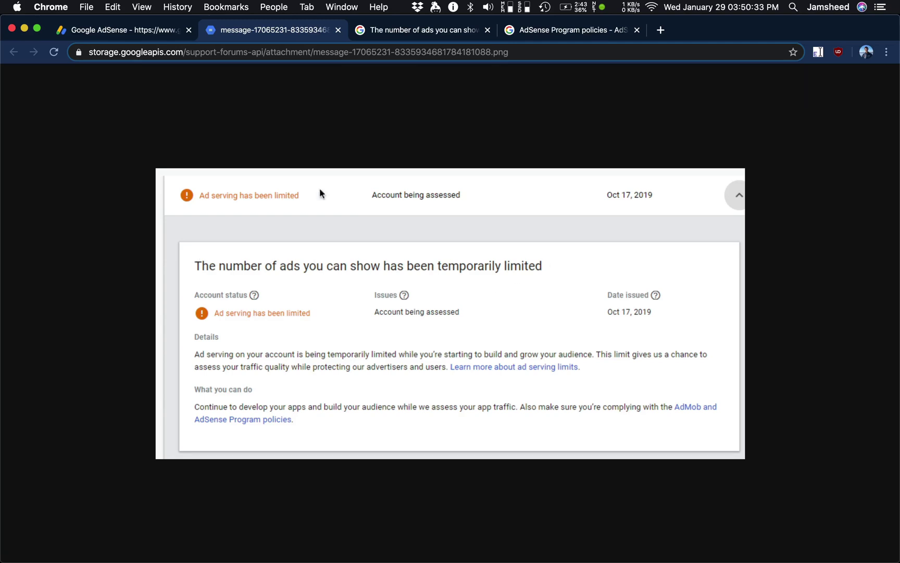
{"action": "left_click", "coordinate": [145, 31]}
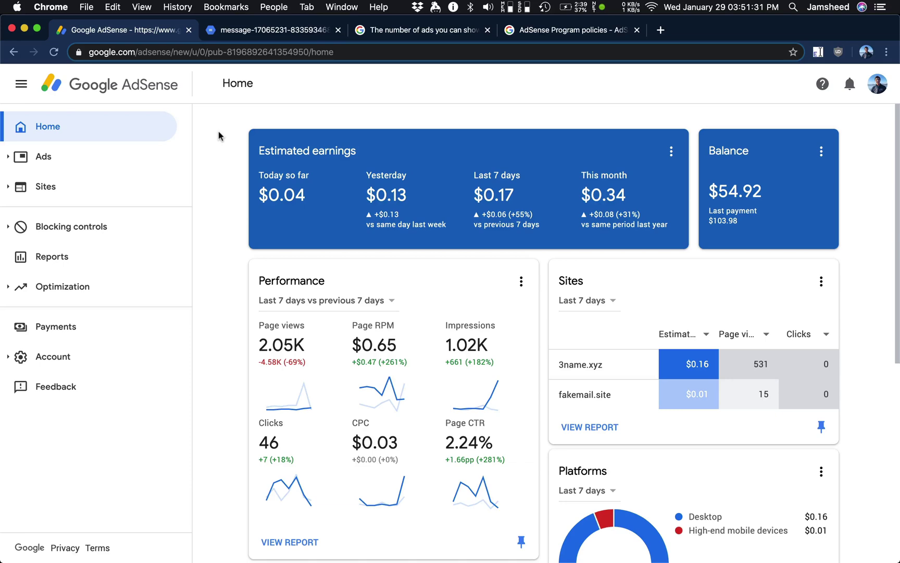
{"action": "left_click", "coordinate": [374, 32]}
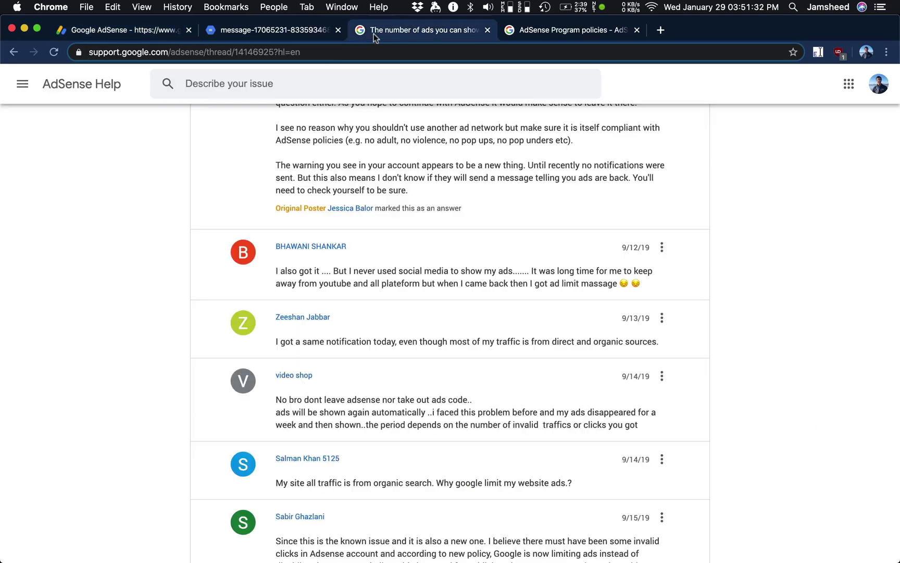
{"action": "left_click", "coordinate": [563, 32]}
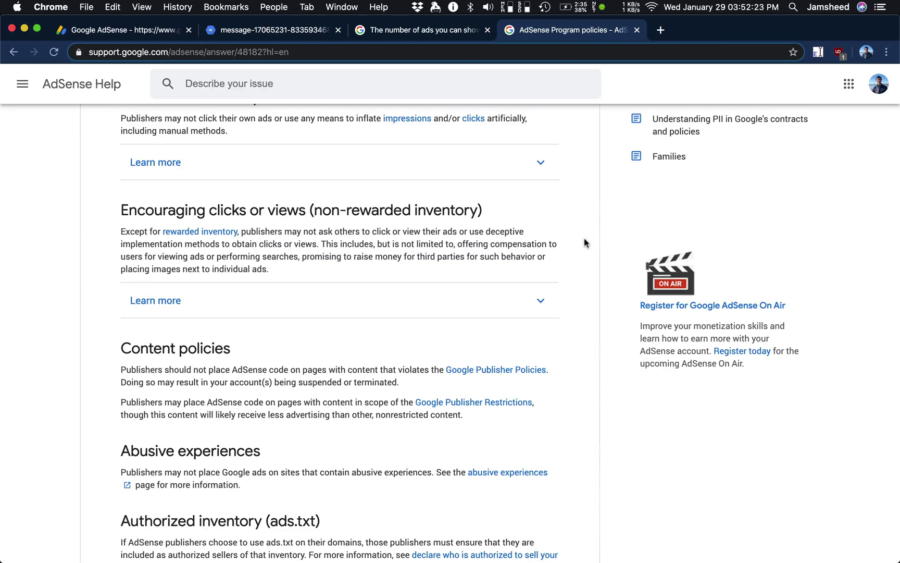
{"action": "left_click", "coordinate": [145, 32]}
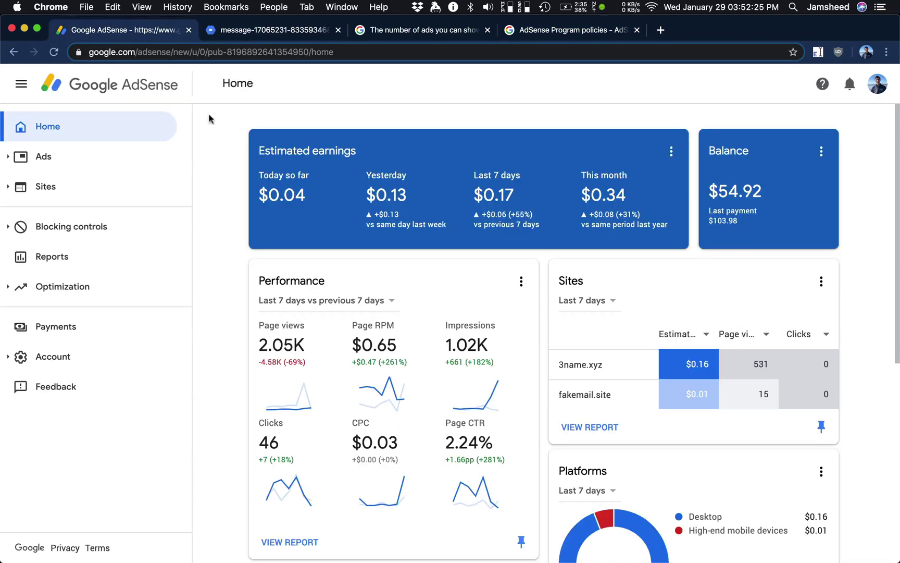